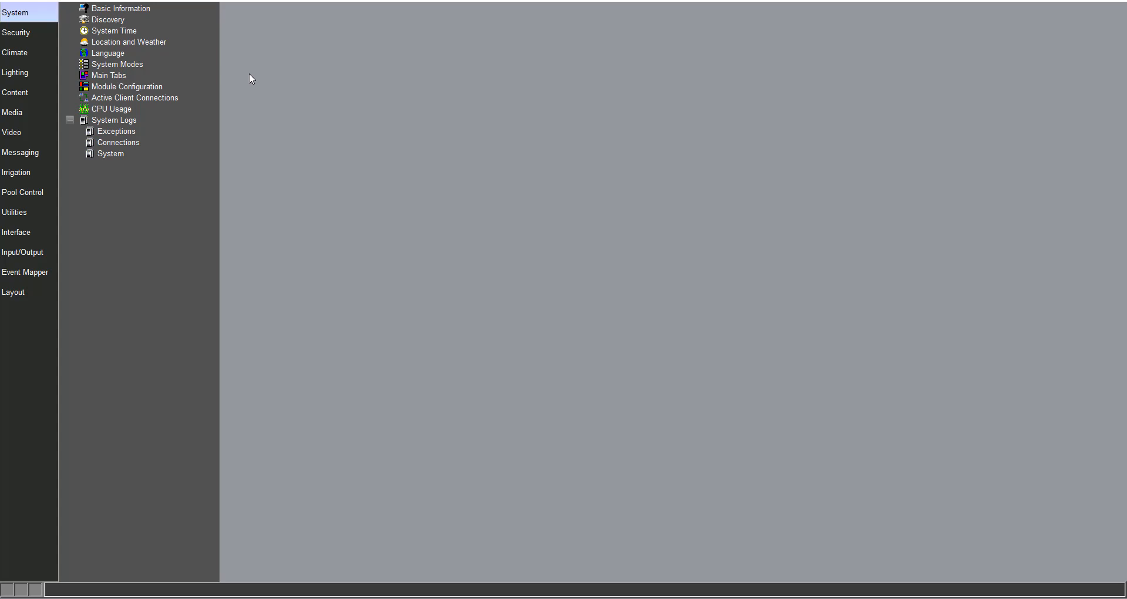
# - Enable the network scanner in the system's Discovery settings
pyautogui.click(108, 19)
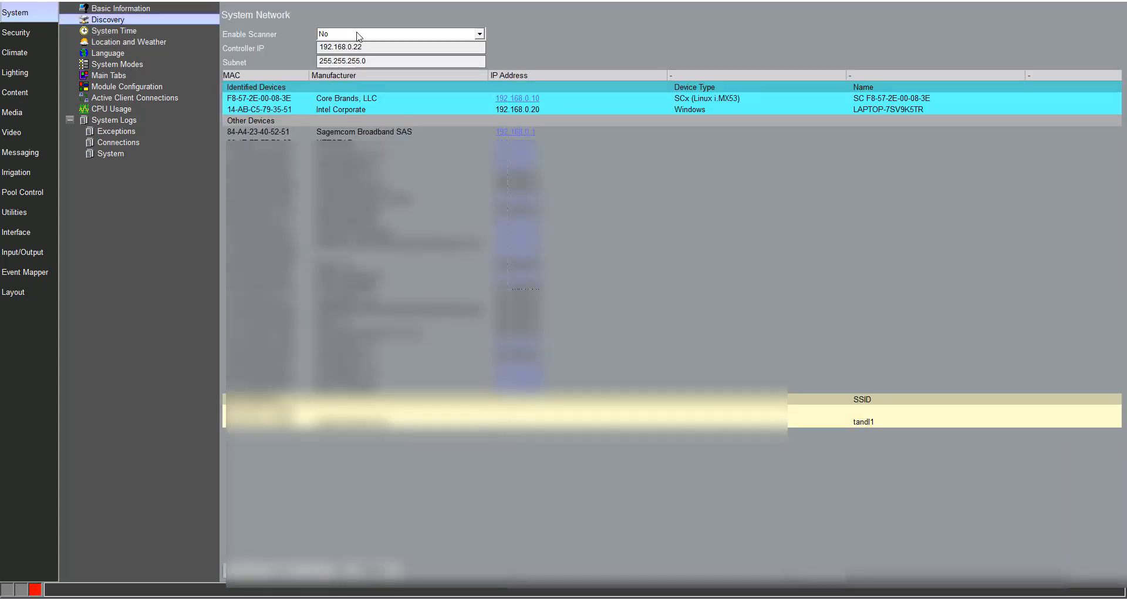
pyautogui.click(348, 36)
pyautogui.click(347, 54)
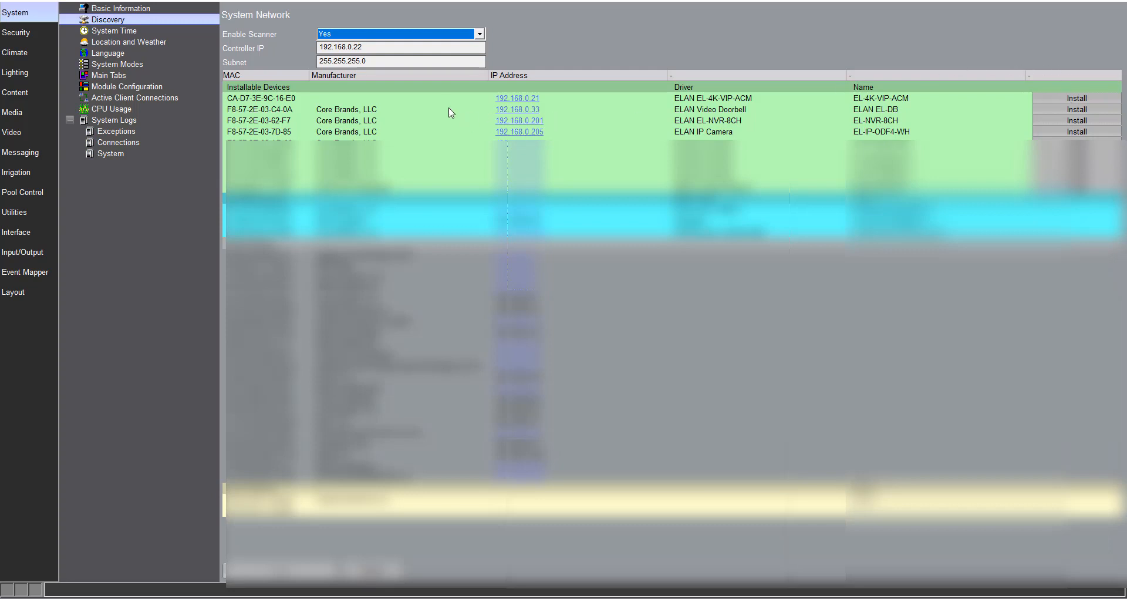
# - Open the web interface of the EL-4K-VIP-ACM at 192.168.0.21 and sign in as the ELAN user with the account password
pyautogui.click(528, 102)
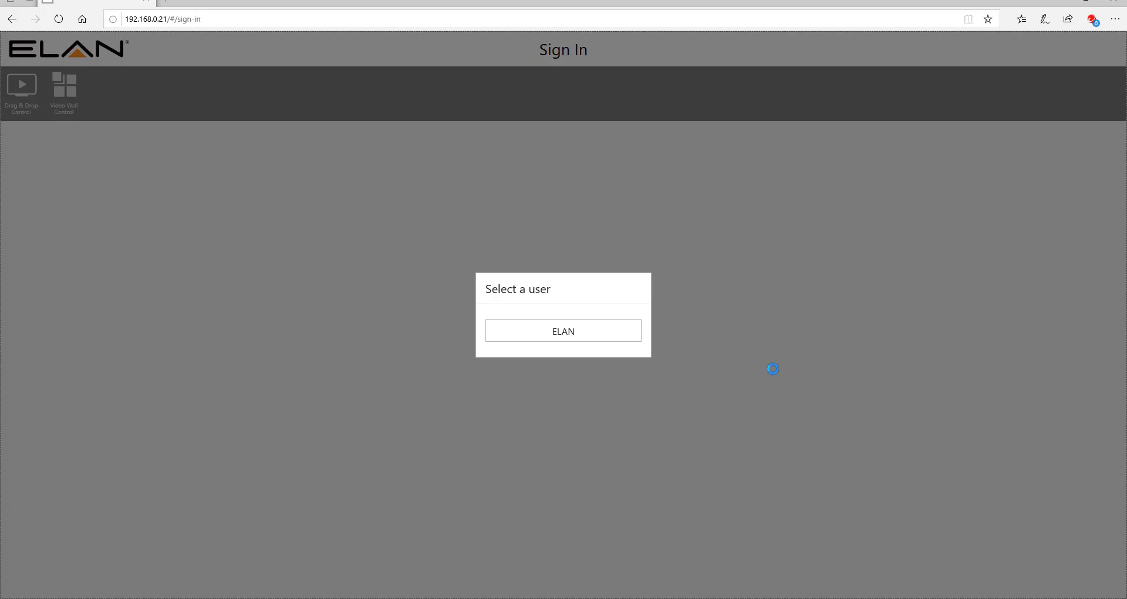
pyautogui.click(605, 340)
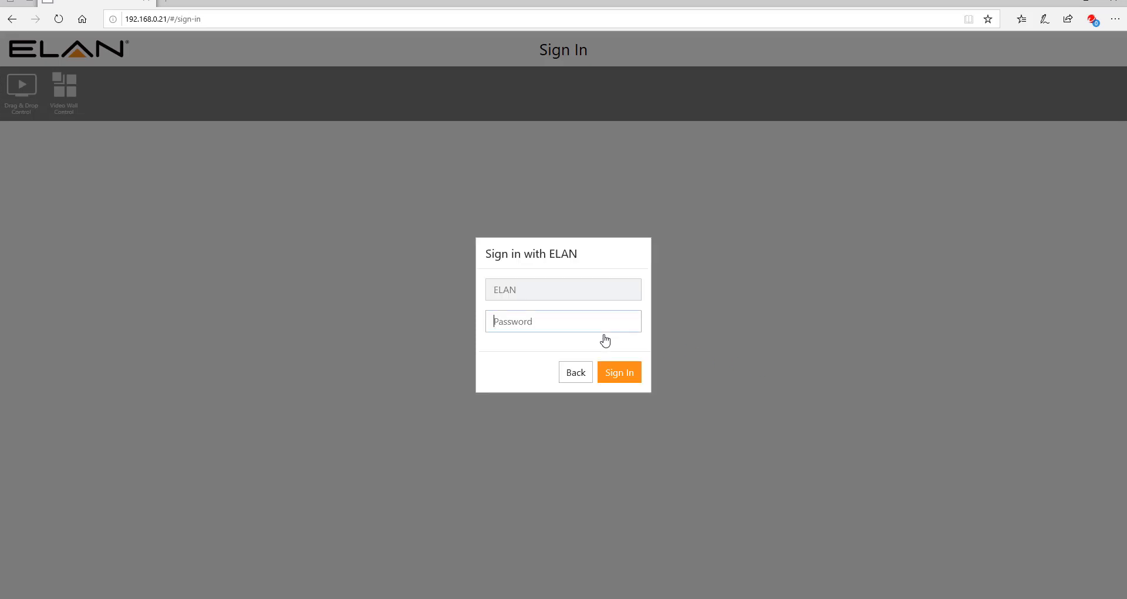
pyautogui.write('••••')
pyautogui.click(613, 376)
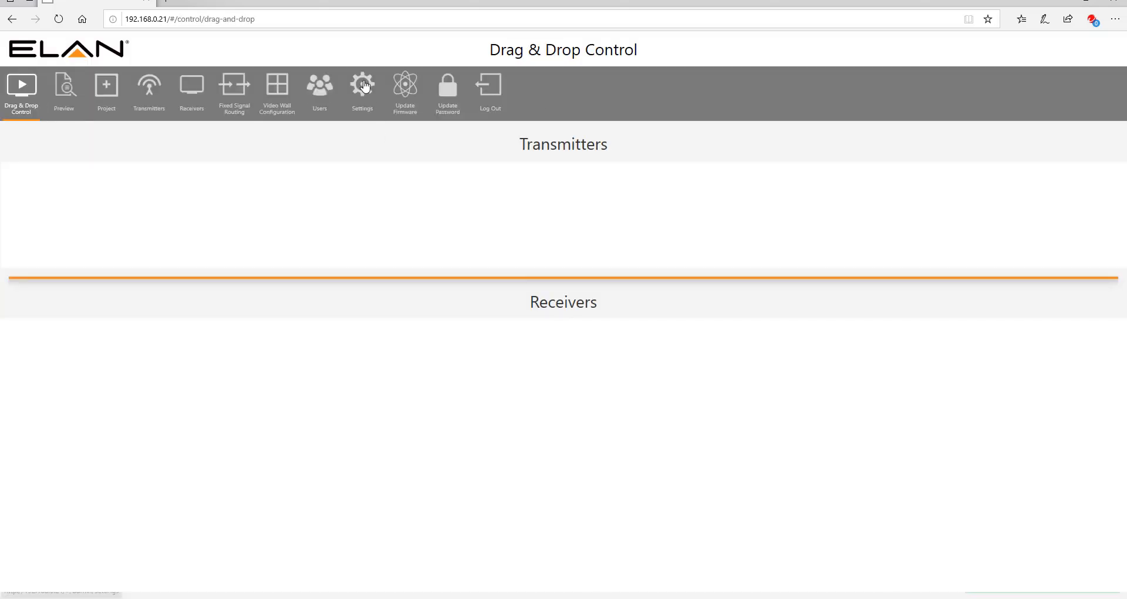
# - Disable DHCP for the ACM's control network and set its static IP address to 192.168.0.180
pyautogui.click(364, 87)
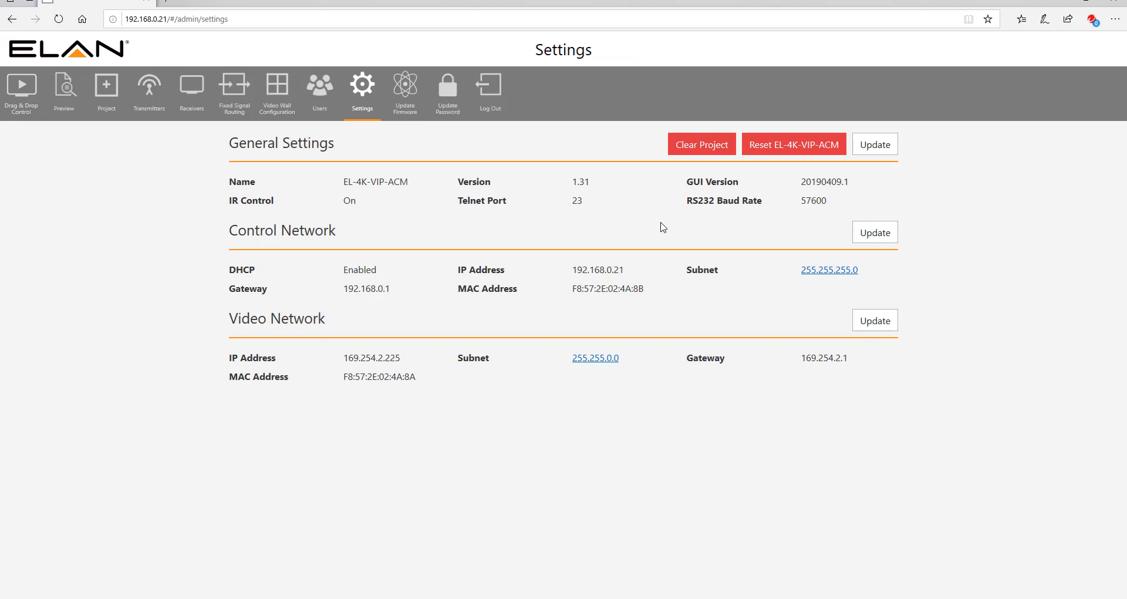
pyautogui.click(876, 235)
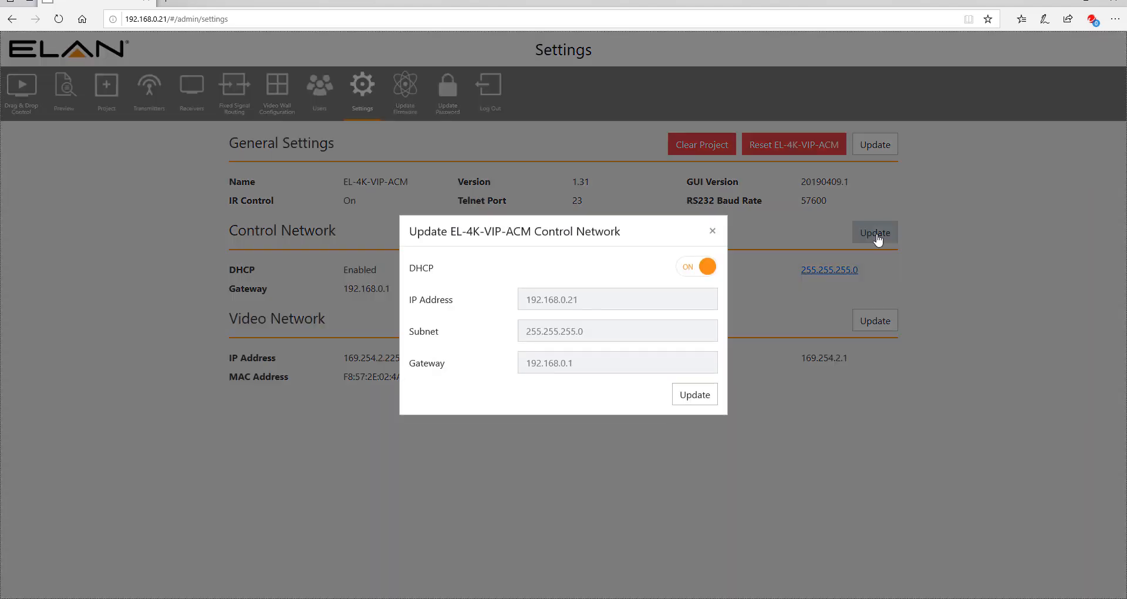
pyautogui.click(707, 268)
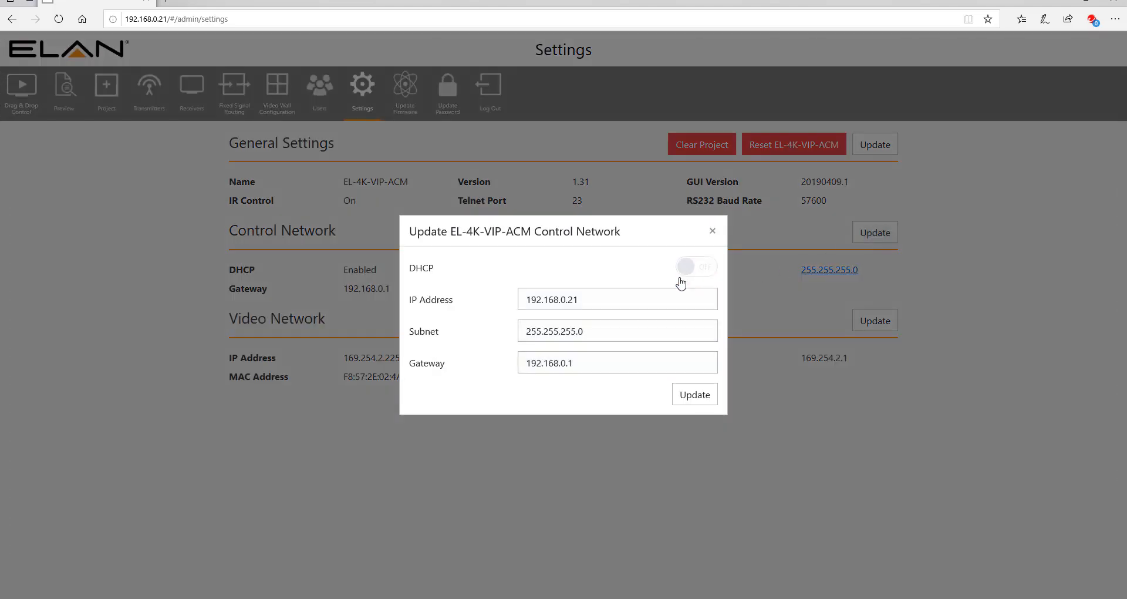
pyautogui.doubleClick(580, 299)
pyautogui.write('180')
pyautogui.click(694, 399)
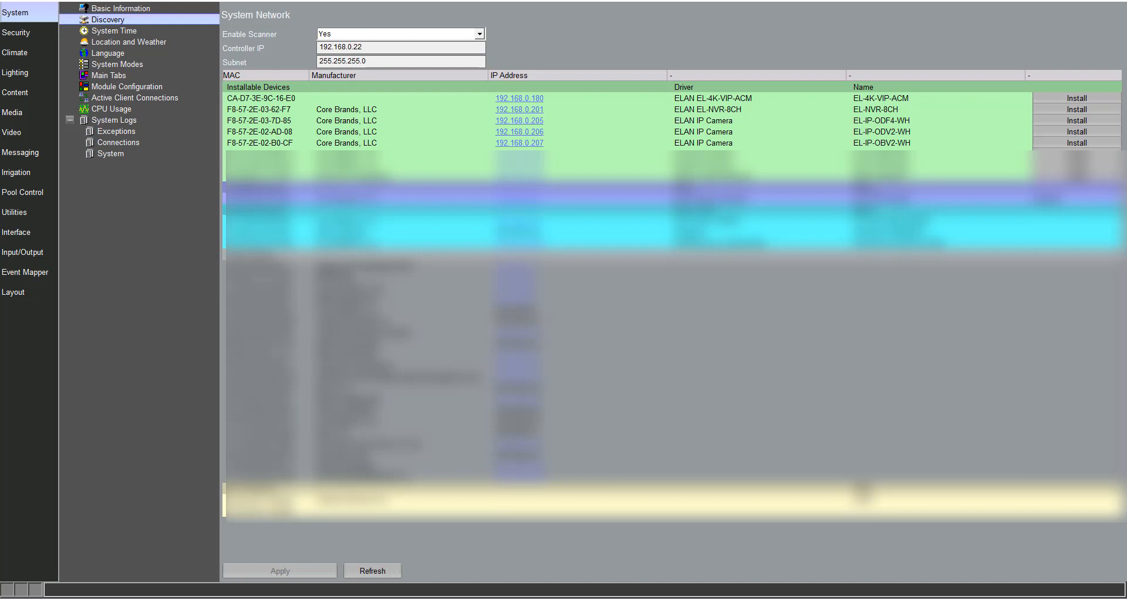
# - Install the discovered EL-4K-VIP-ACM at 192.168.0.180, keeping the proposed device name
pyautogui.click(123, 299)
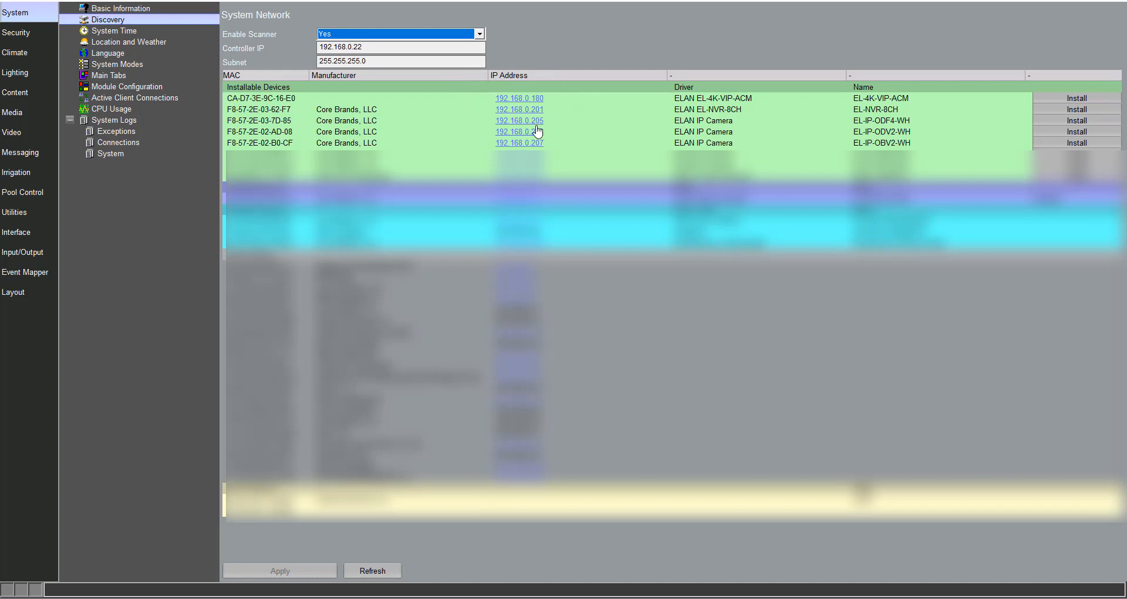
pyautogui.click(1065, 99)
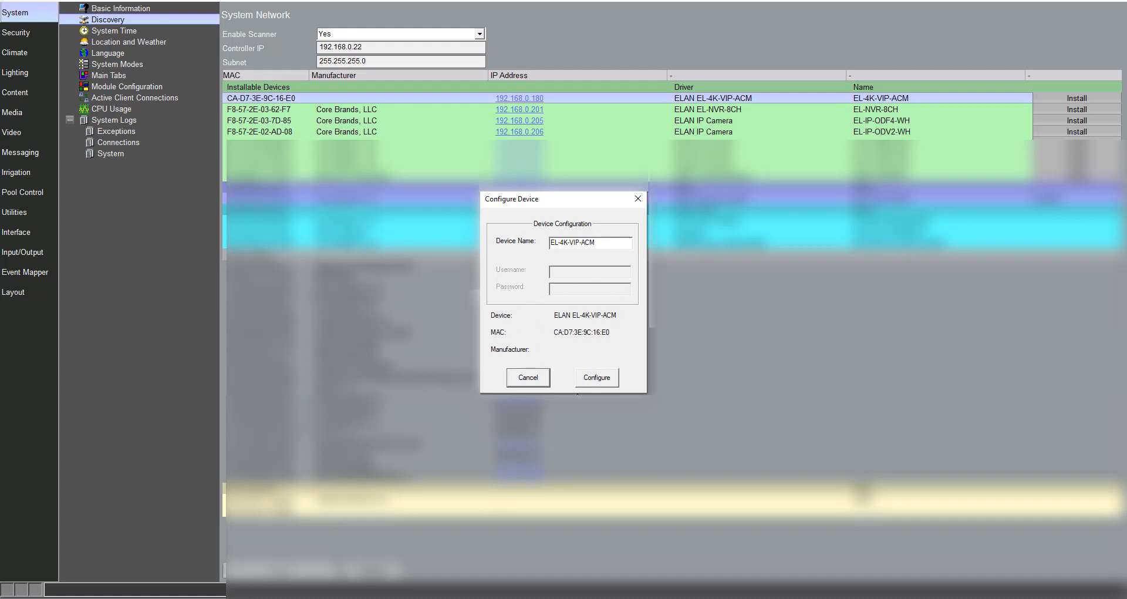
pyautogui.click(599, 378)
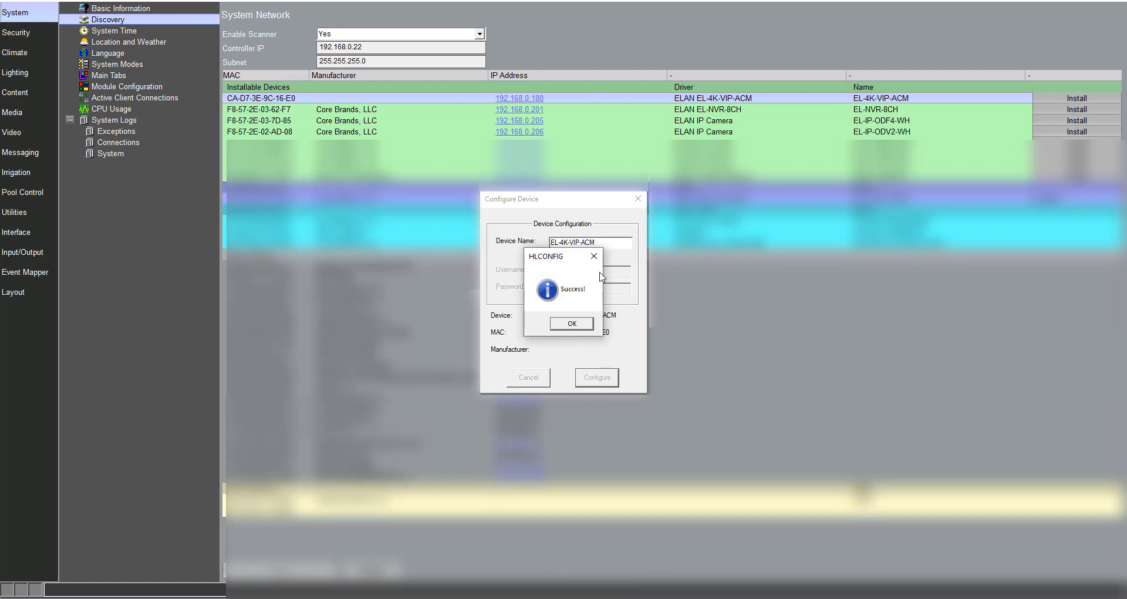
pyautogui.click(571, 323)
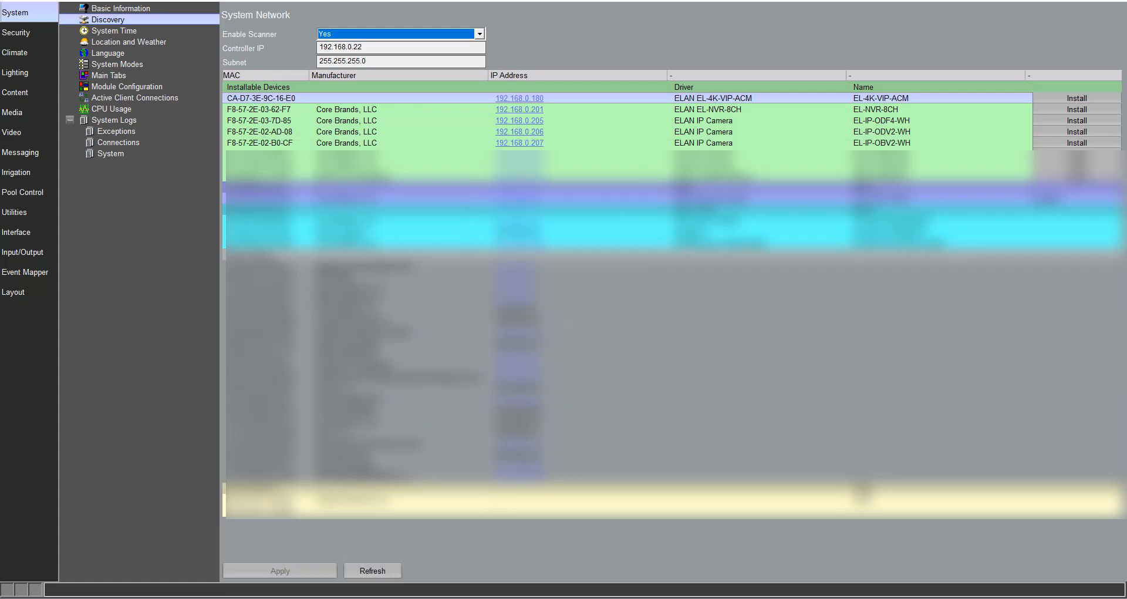
# - Scan for transmitters and receivers from the EL-4K-VIP-ACM zone controller in the Media section
pyautogui.click(21, 116)
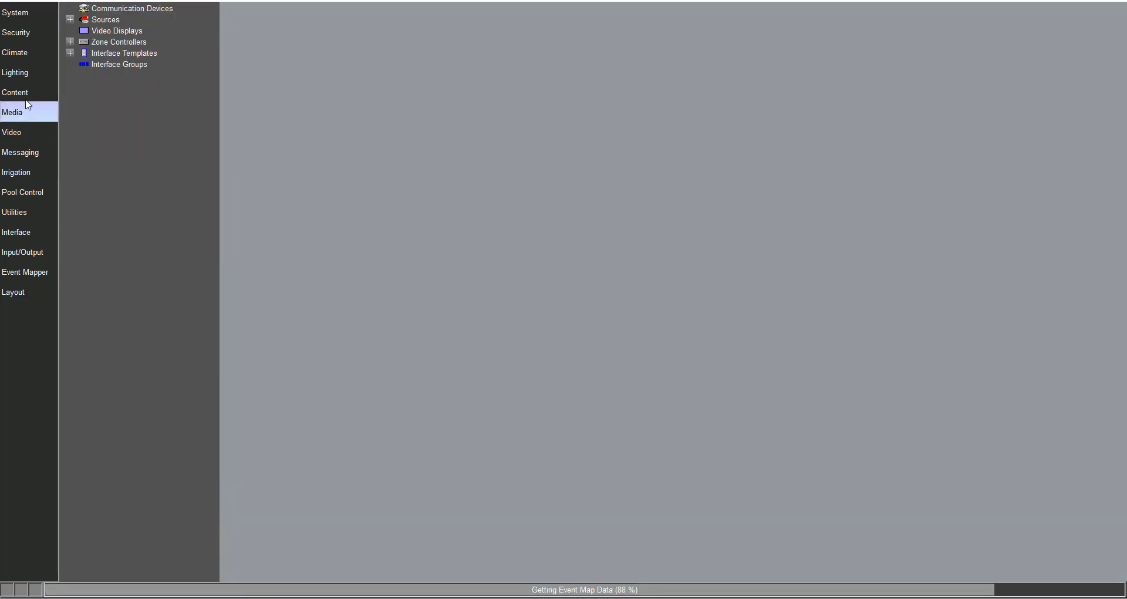
pyautogui.click(70, 42)
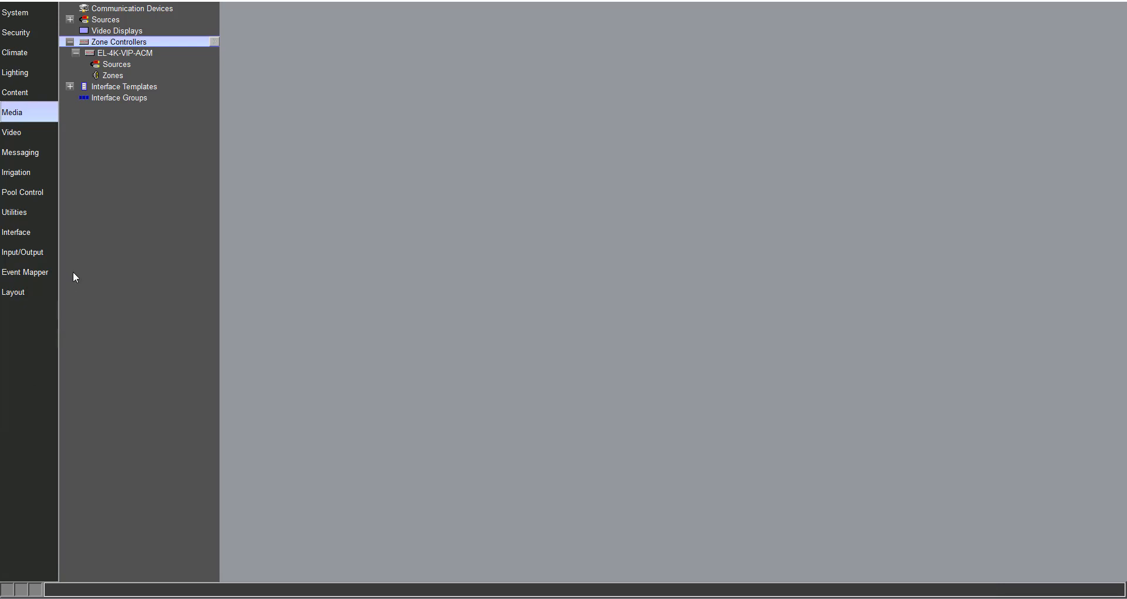
pyautogui.press('Down')
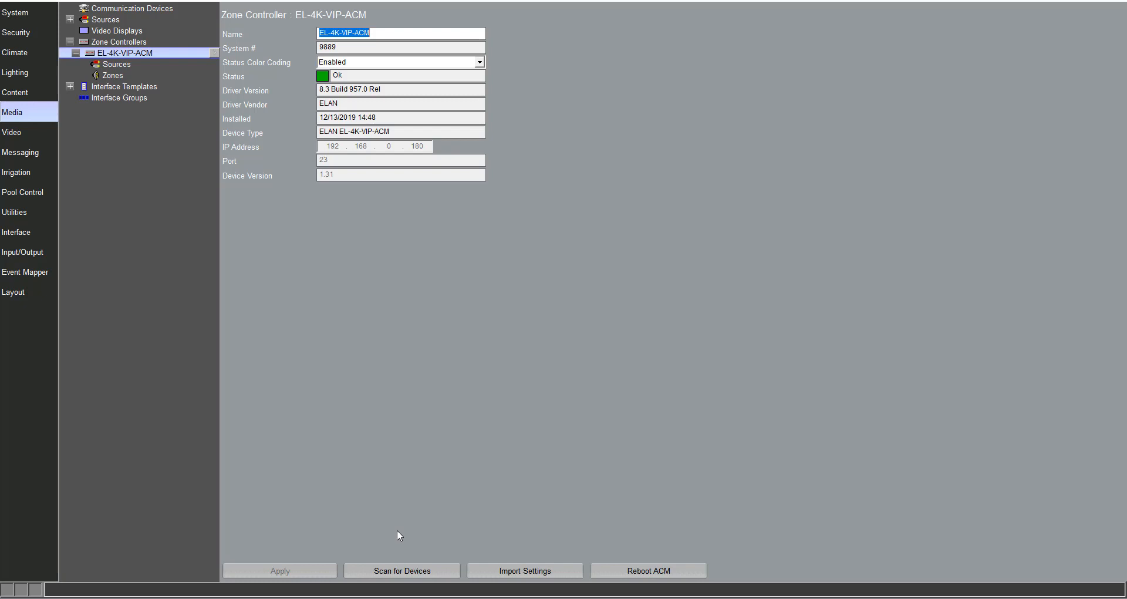
pyautogui.click(390, 571)
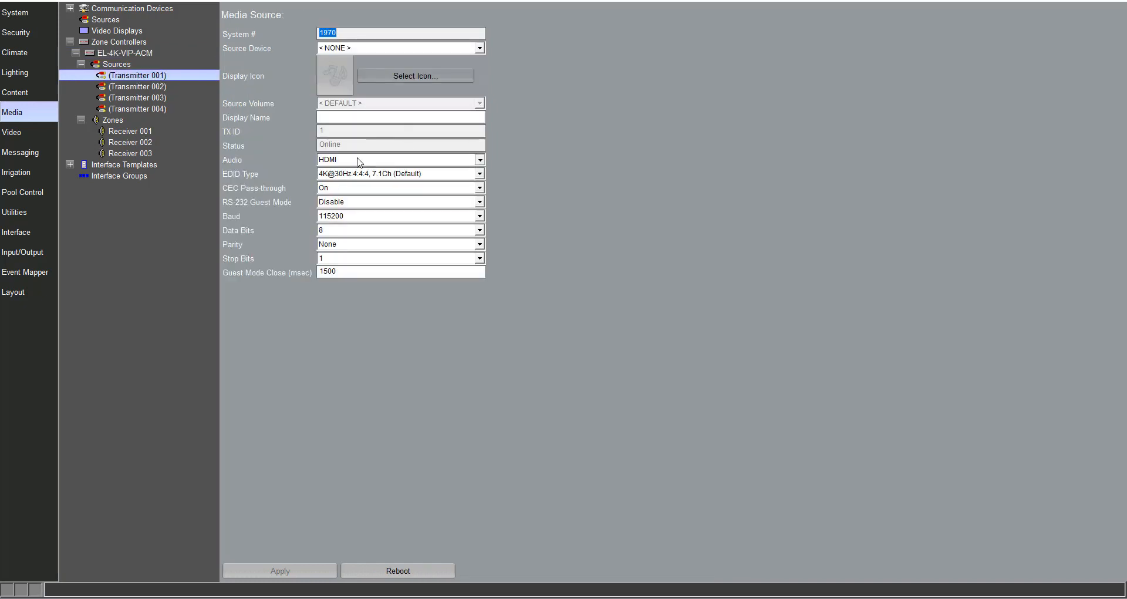
# - Review the available Audio, EDID Type and CEC Pass-through options for Transmitter 001
pyautogui.click(360, 160)
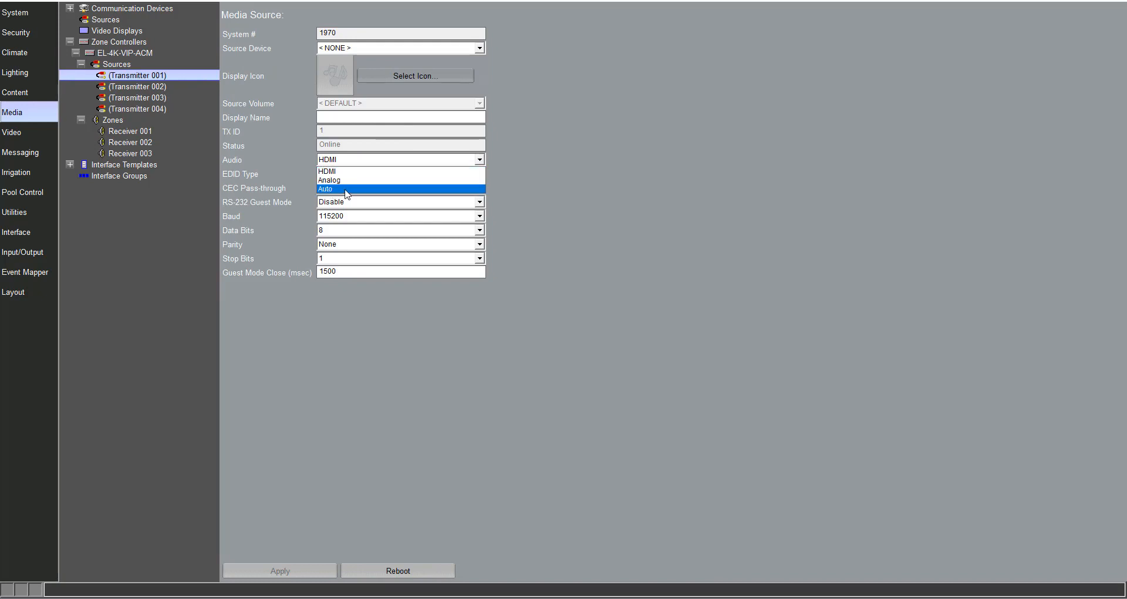
pyautogui.click(494, 157)
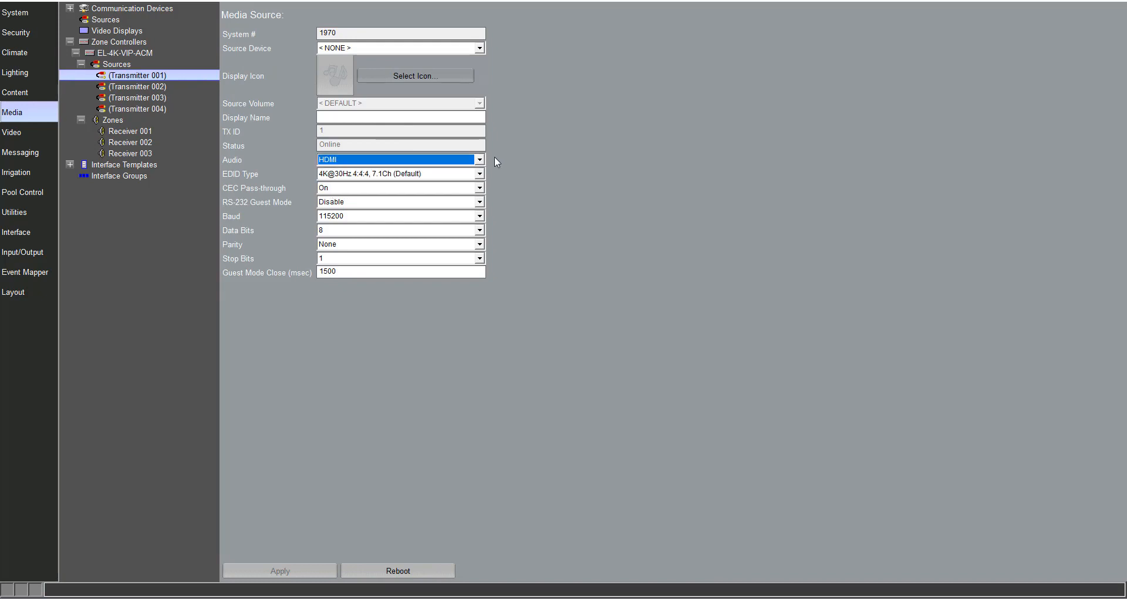
pyautogui.click(456, 174)
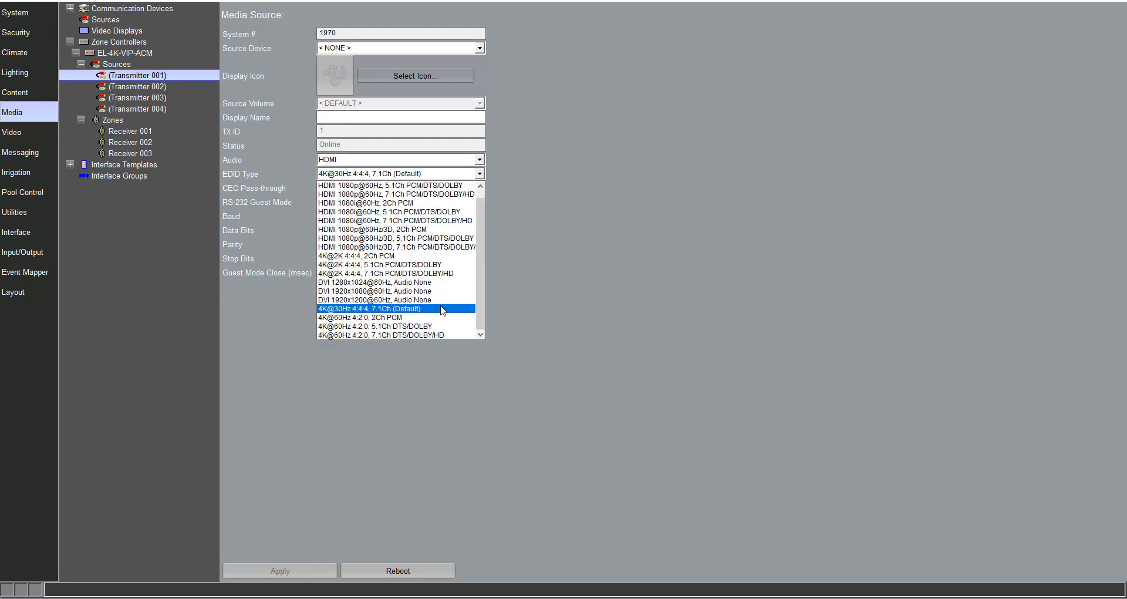
pyautogui.click(525, 194)
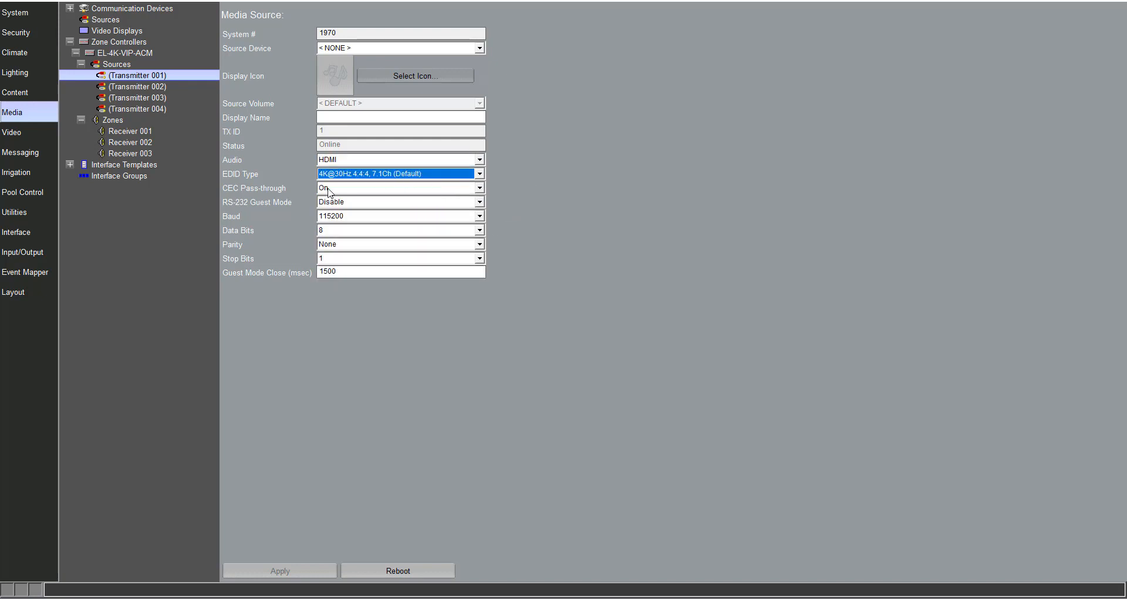
pyautogui.click(406, 189)
pyautogui.click(399, 199)
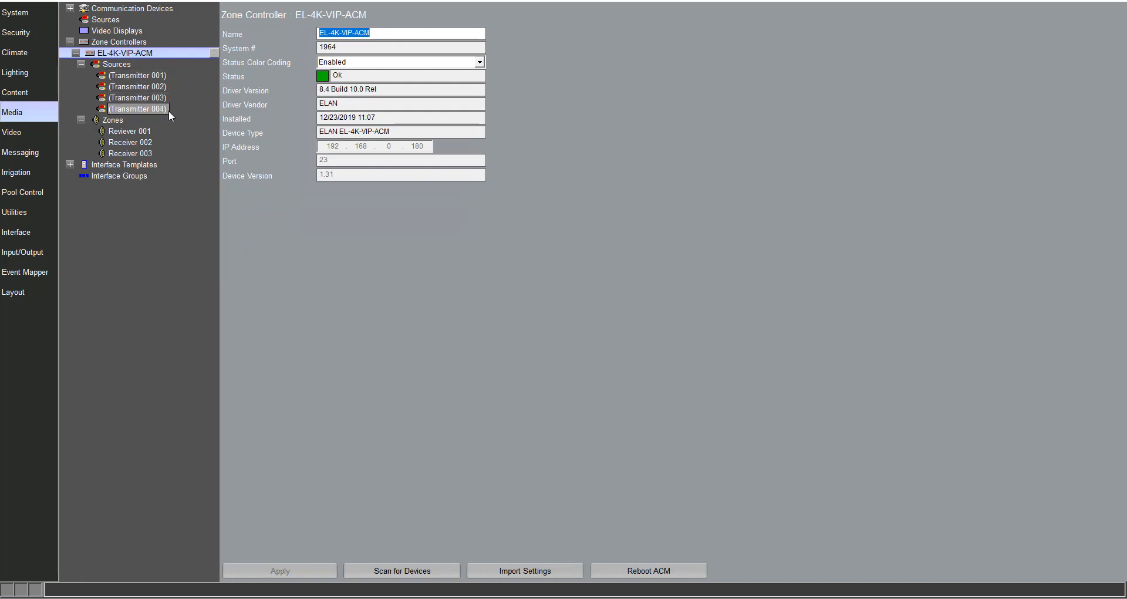
# - Rename the first receiver zone under the EL-4K-VIP-ACM as Kitchen and apply the change
pyautogui.click(146, 134)
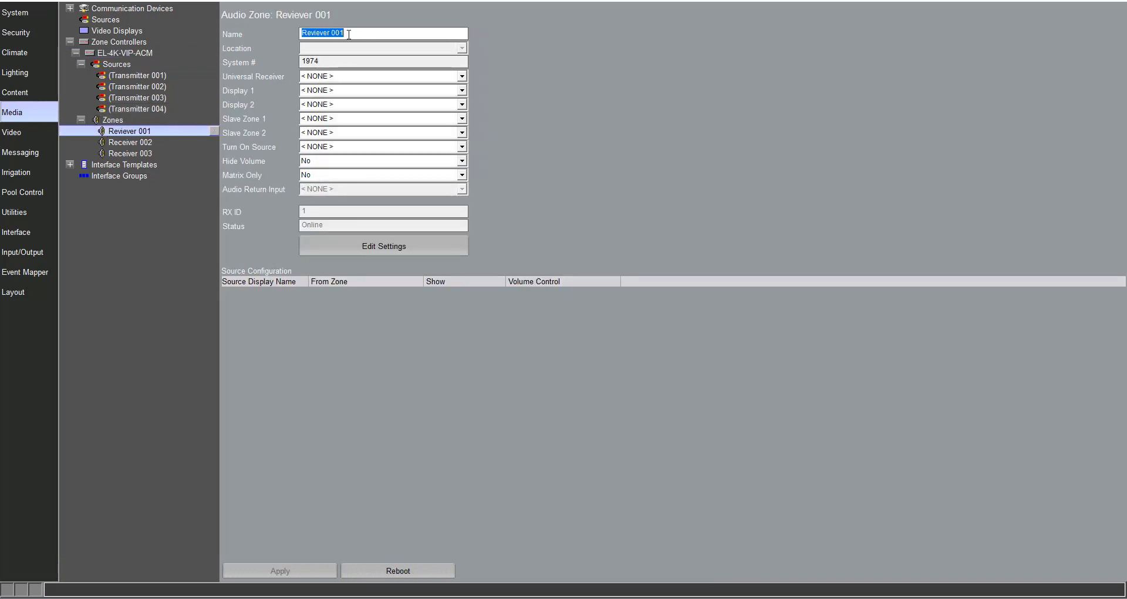
pyautogui.write('Kitchen')
pyautogui.click(297, 572)
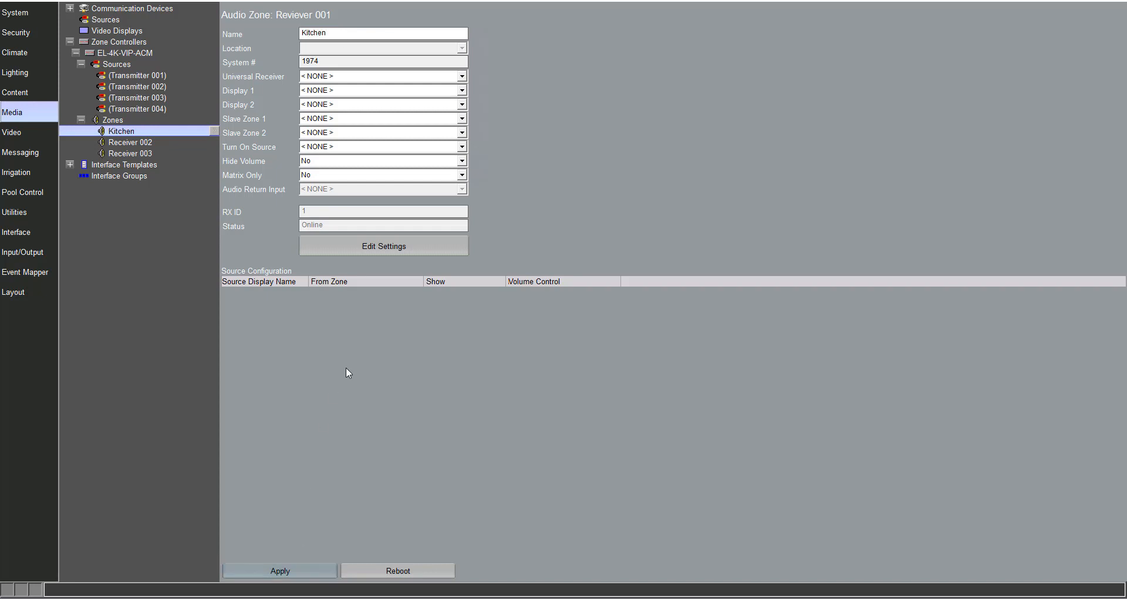
# - Set the Kitchen zone's fixed signal routing for IR to Transmitter 003 in its RX settings and apply it
pyautogui.click(381, 248)
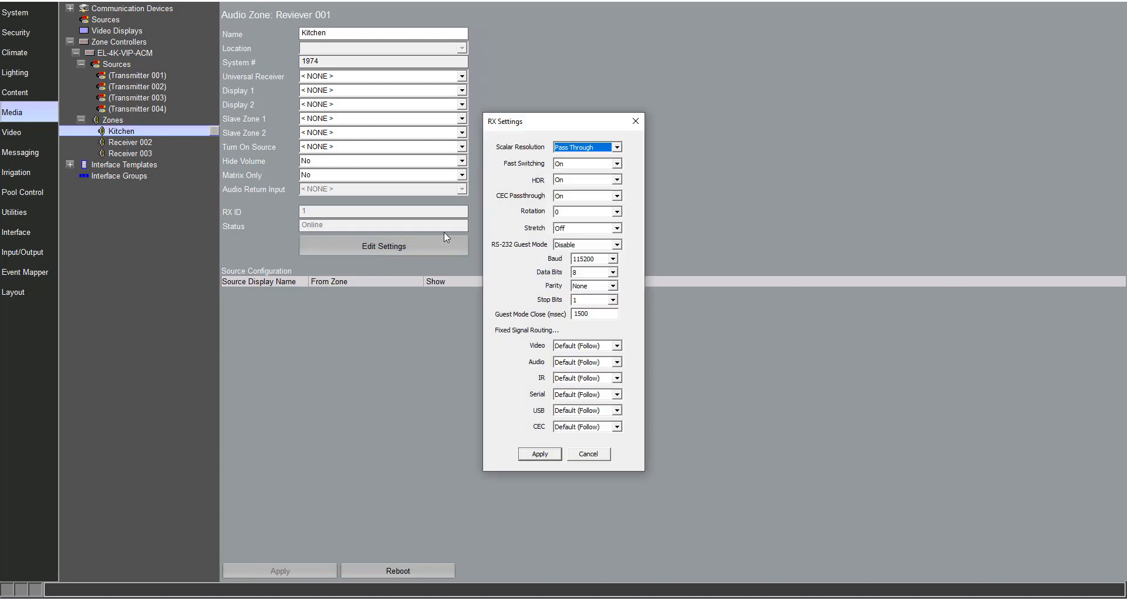
pyautogui.click(617, 147)
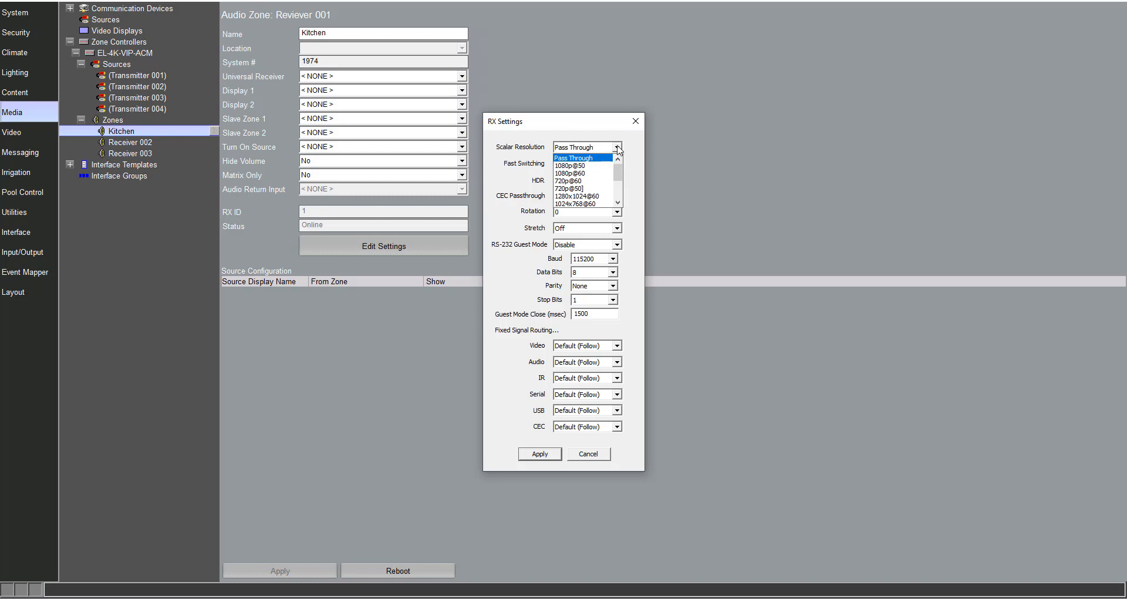
pyautogui.click(617, 148)
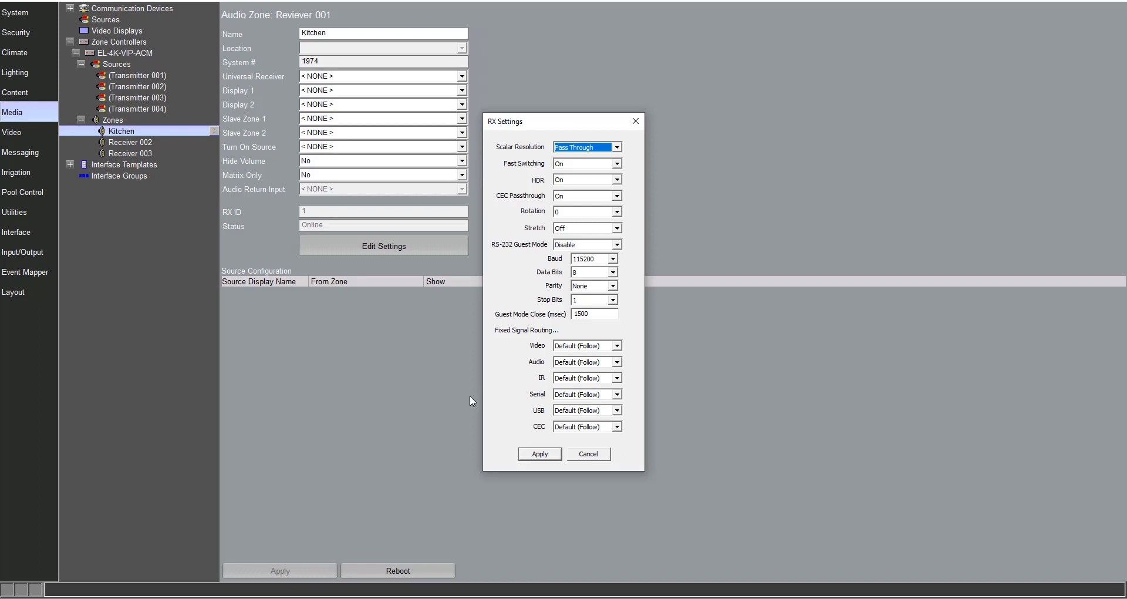
pyautogui.click(618, 379)
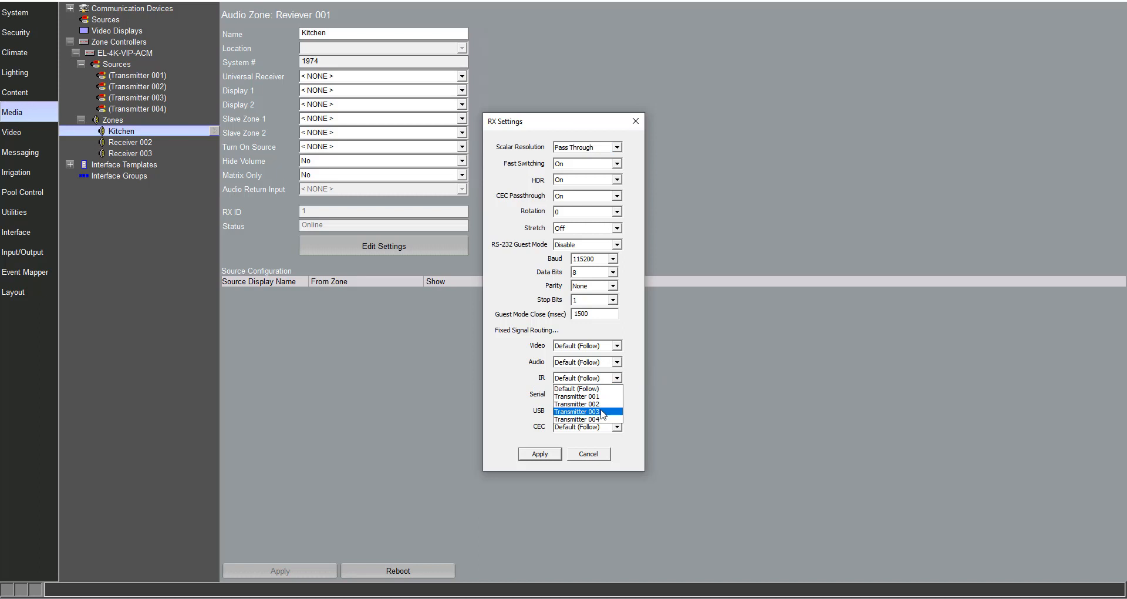
pyautogui.click(602, 412)
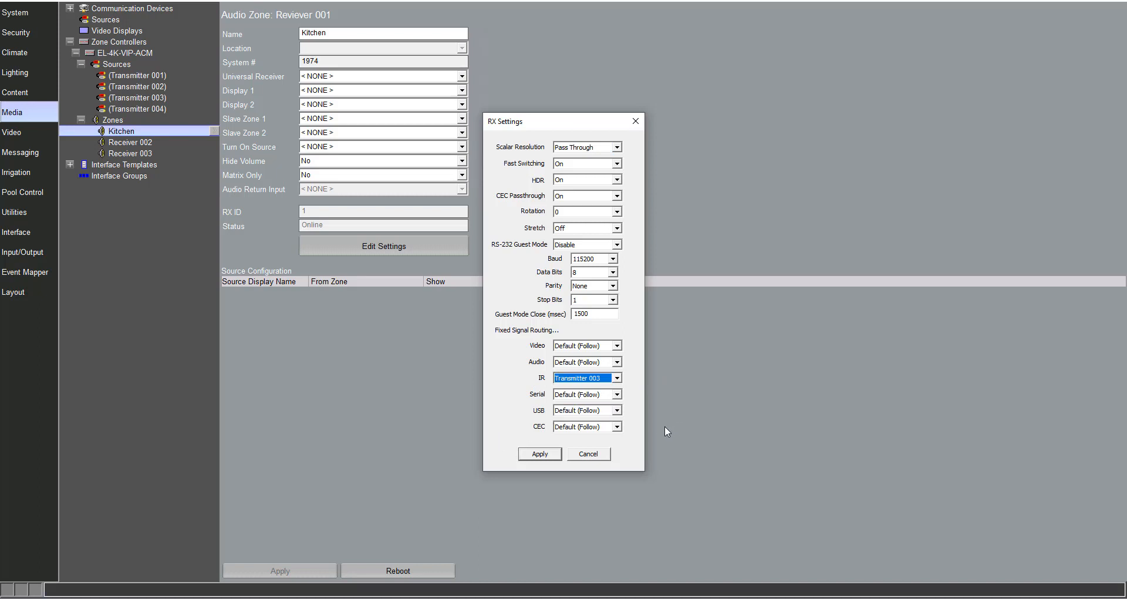
pyautogui.click(550, 454)
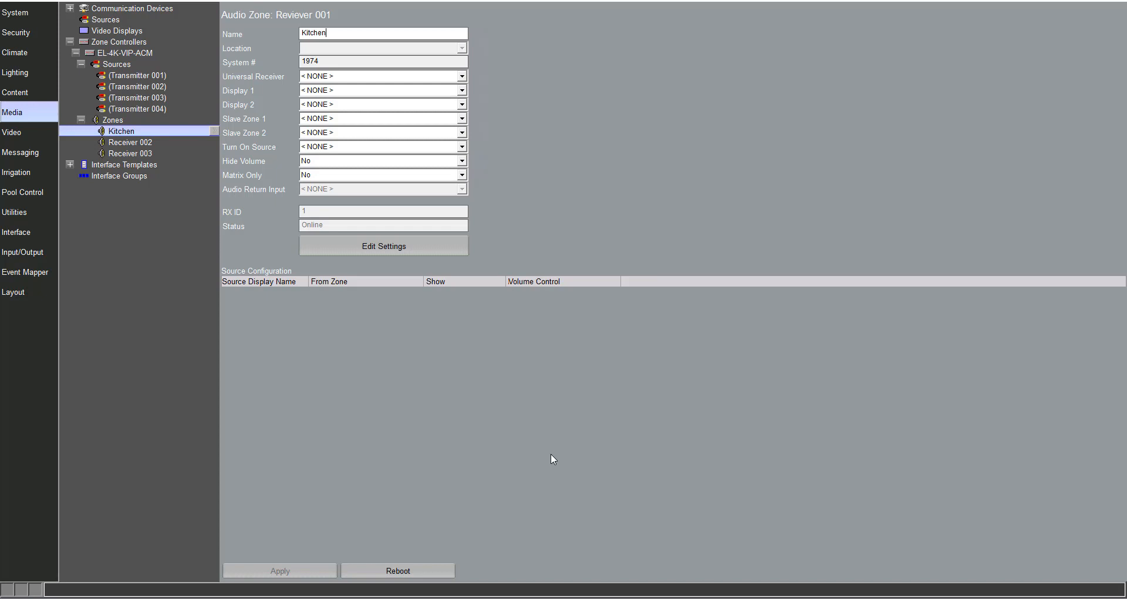